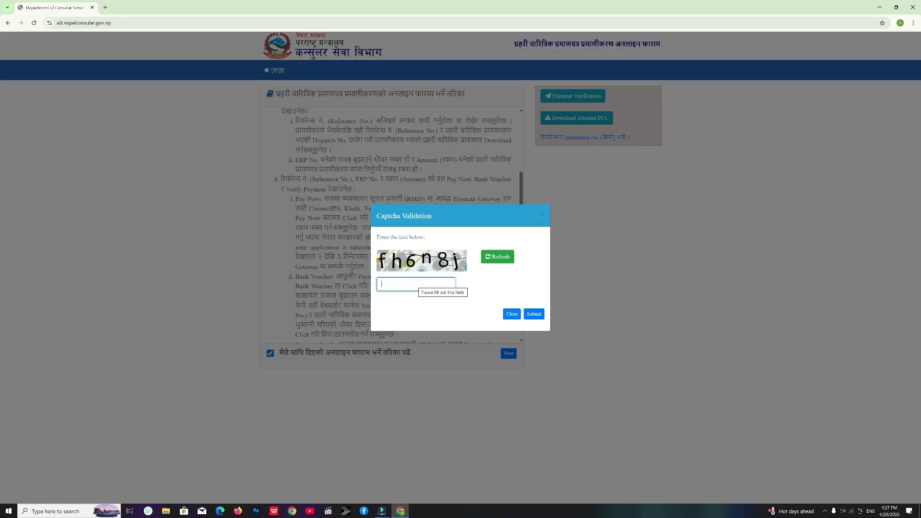
Step: Enter the displayed captcha text and submit the Captcha Validation check
text(fh6n8j)
click(534, 314)
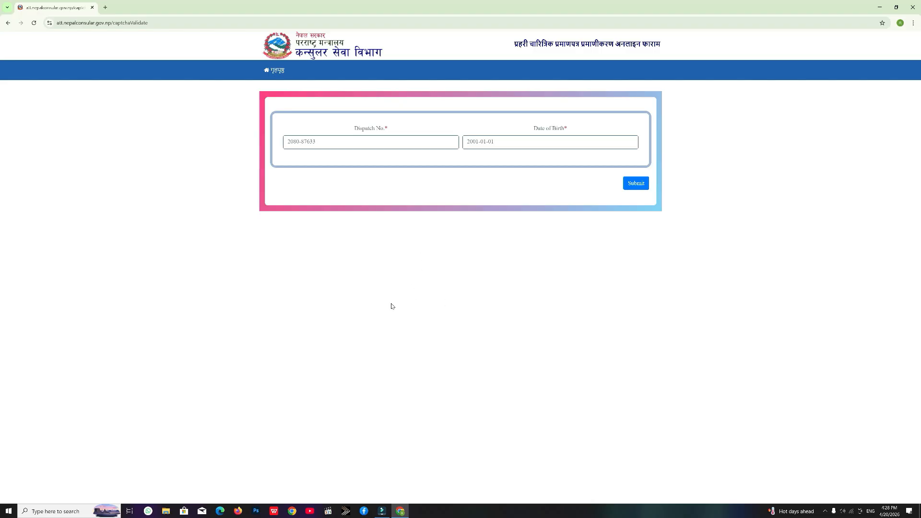
Step: Check the police certificate PDF, enter the holder's date of birth, and submit the dispatch details
click(274, 511)
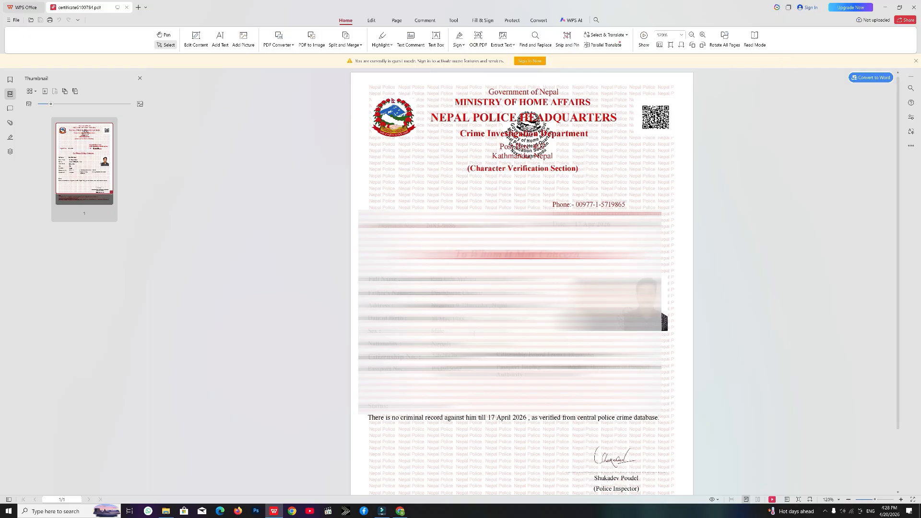
key(alt+Tab)
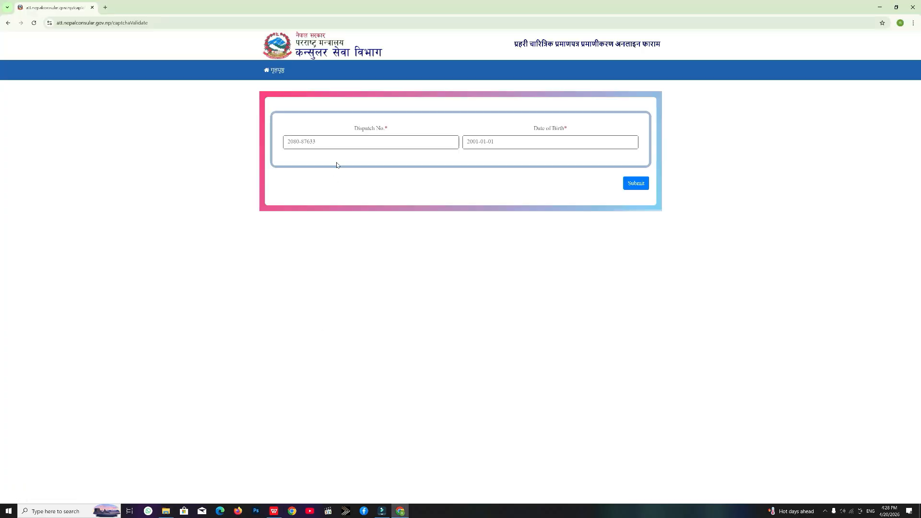
key(alt+Tab)
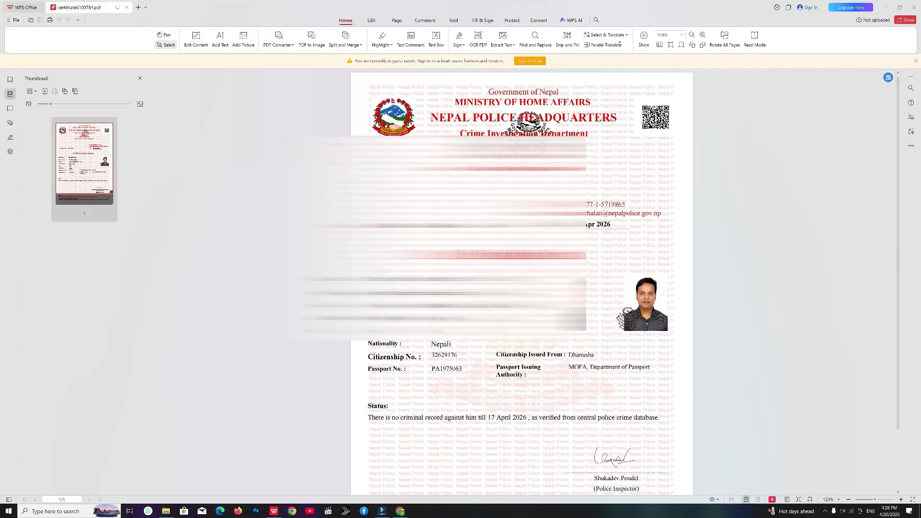
key(alt+Tab)
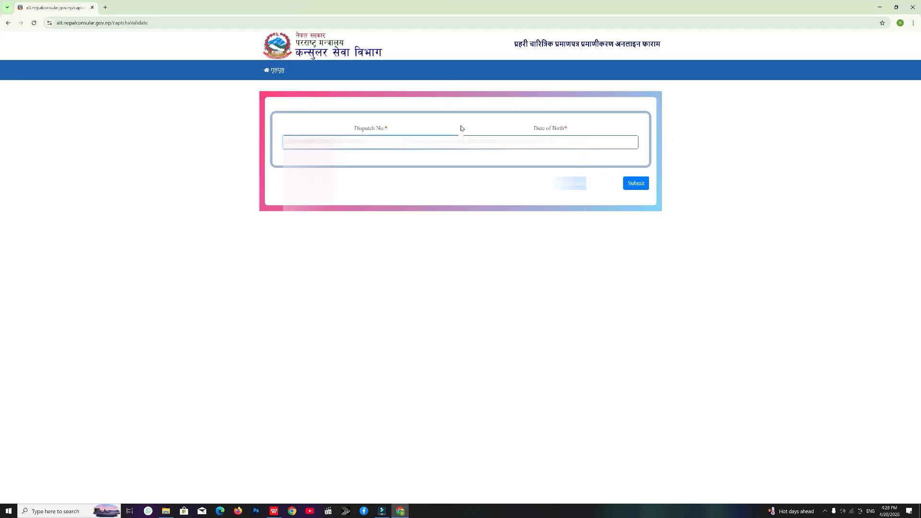
key(Tab)
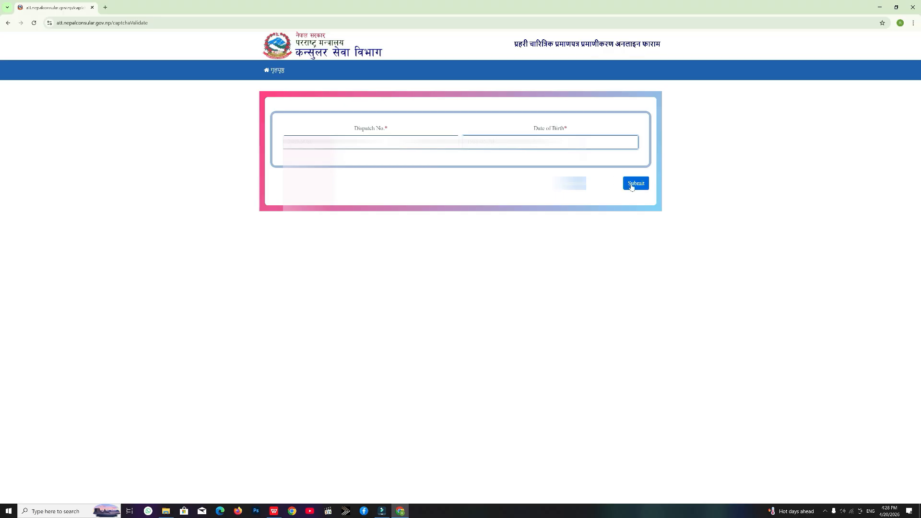
click(628, 186)
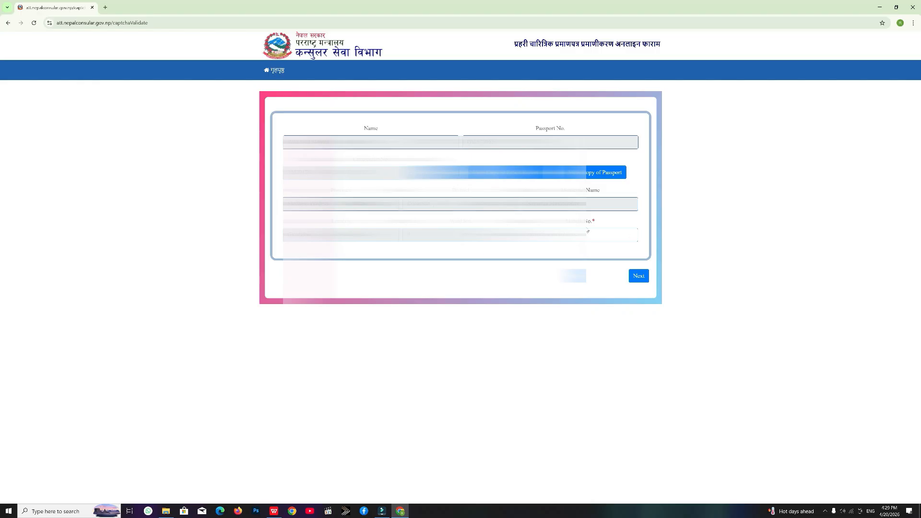
Step: Fill the Mobile No. field from the saved autofill number and proceed to payment
click(566, 235)
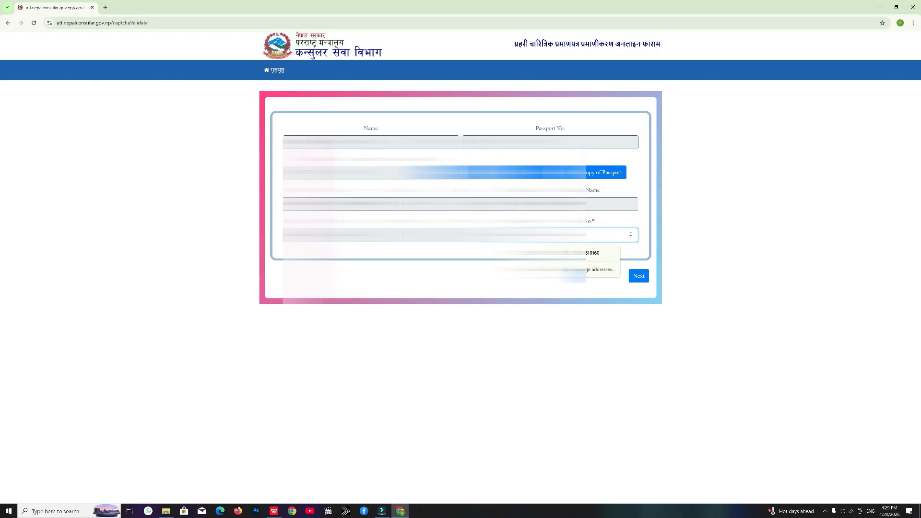
click(571, 253)
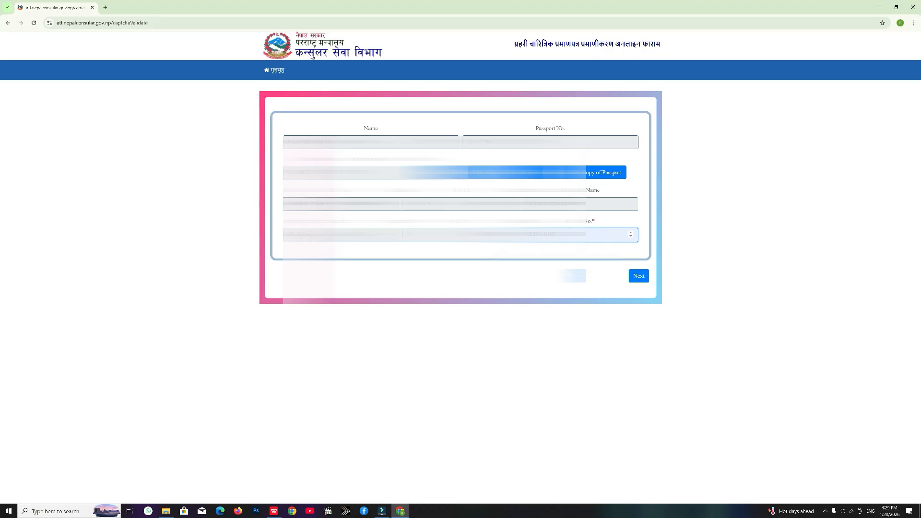
click(552, 235)
click(538, 255)
click(567, 235)
click(624, 285)
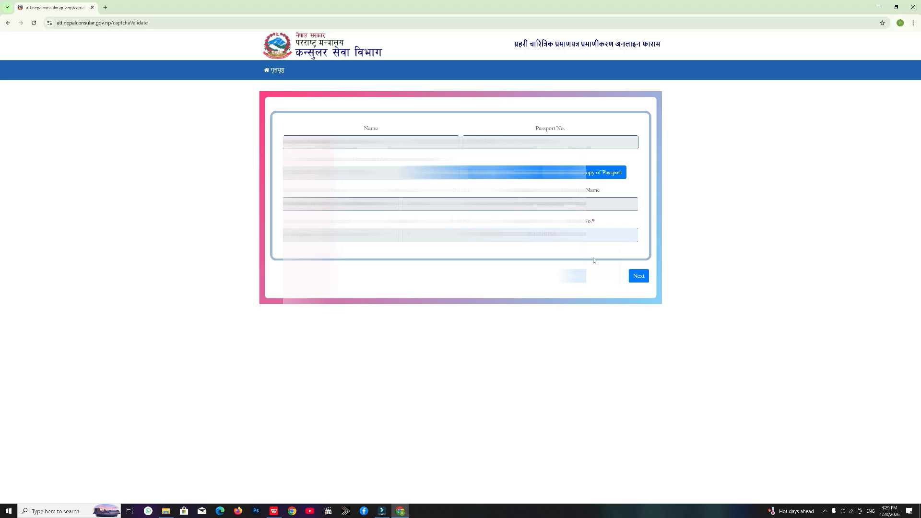
click(640, 277)
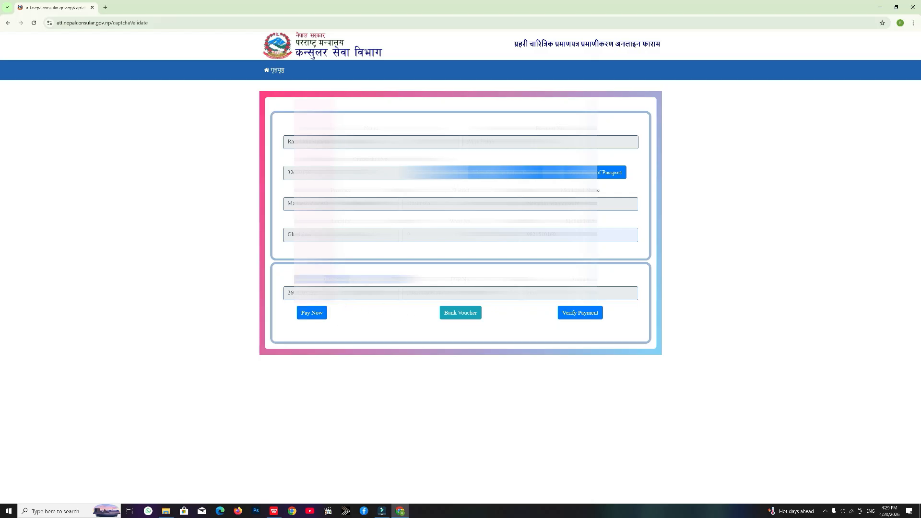
Step: Choose Pay Now to pay the attestation fee through the RevenuePay gateway
drag(317, 293, 280, 293)
click(368, 340)
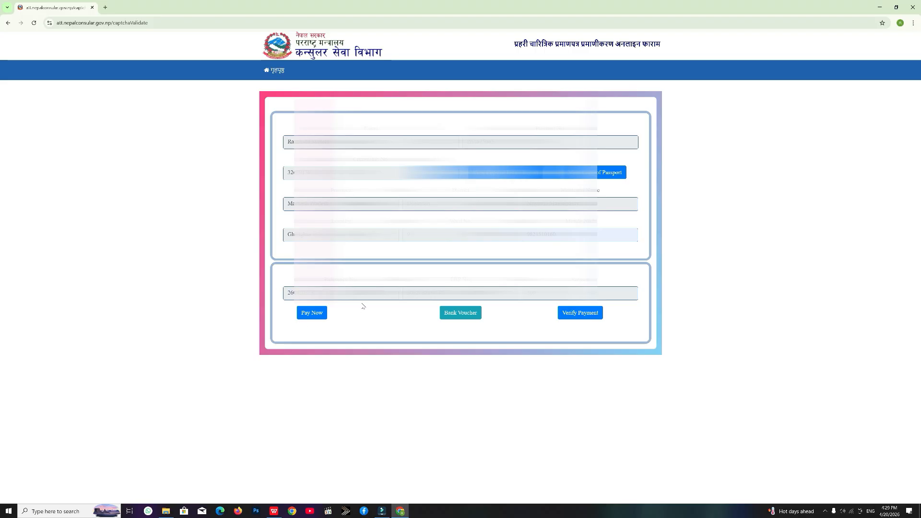
click(314, 315)
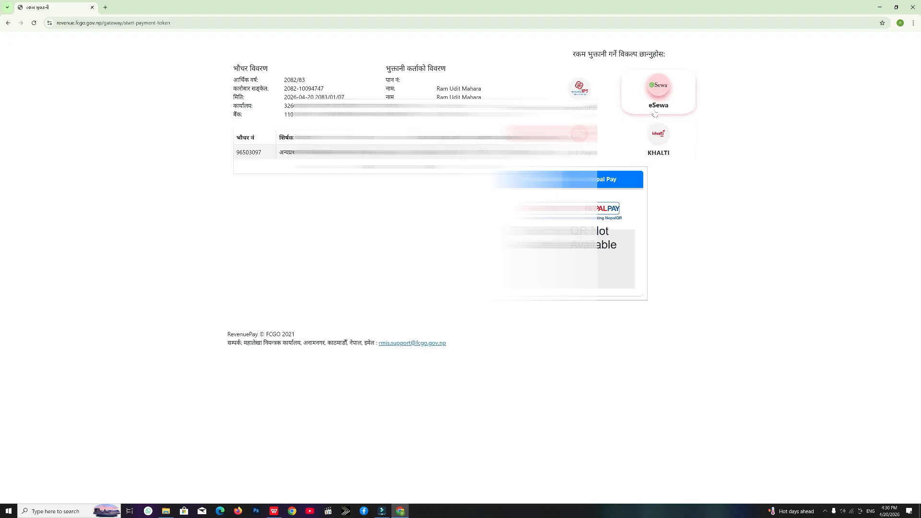
Step: Pay the consular fee with eSewa by logging in and confirming the payment
click(660, 91)
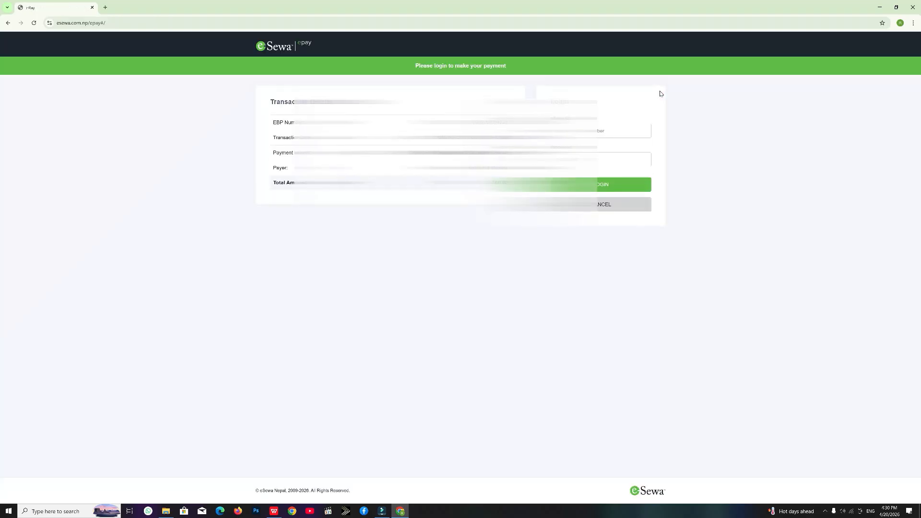
click(605, 188)
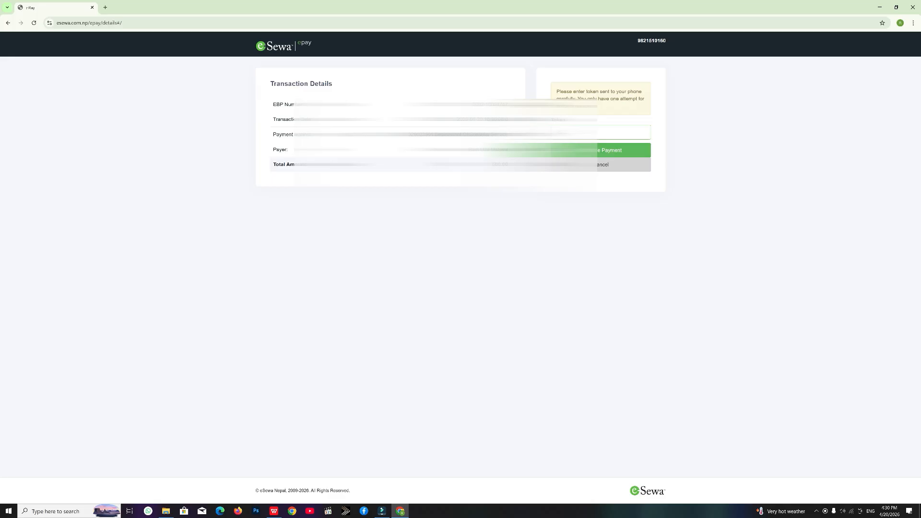
click(609, 154)
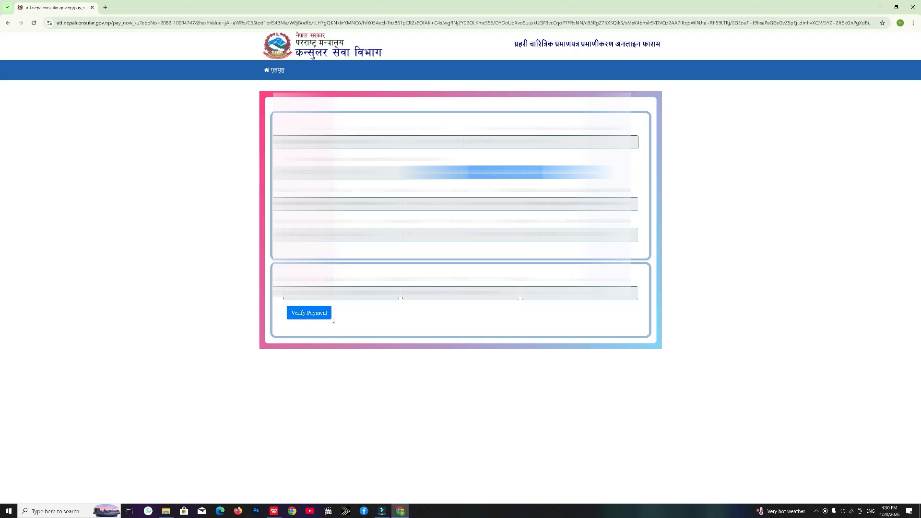
Step: Verify the payment, dismiss the success message, and open the paid voucher in a new tab
click(310, 314)
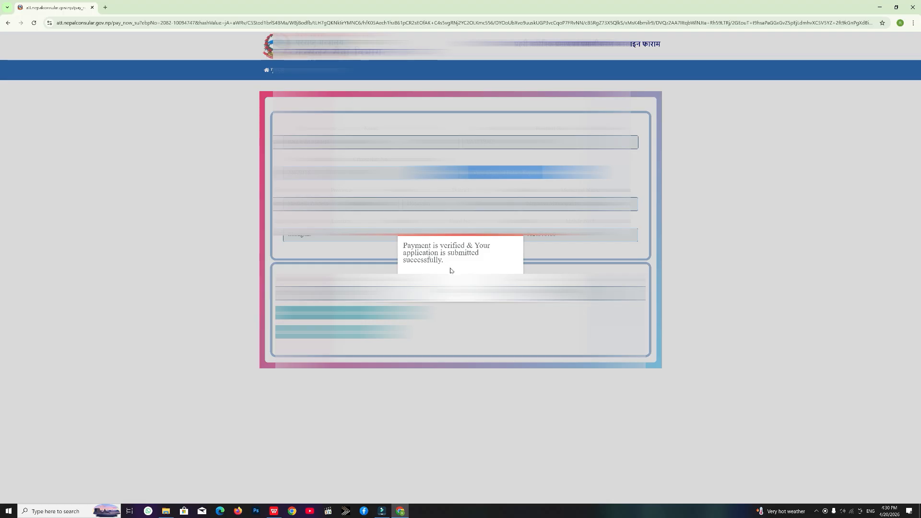
click(500, 290)
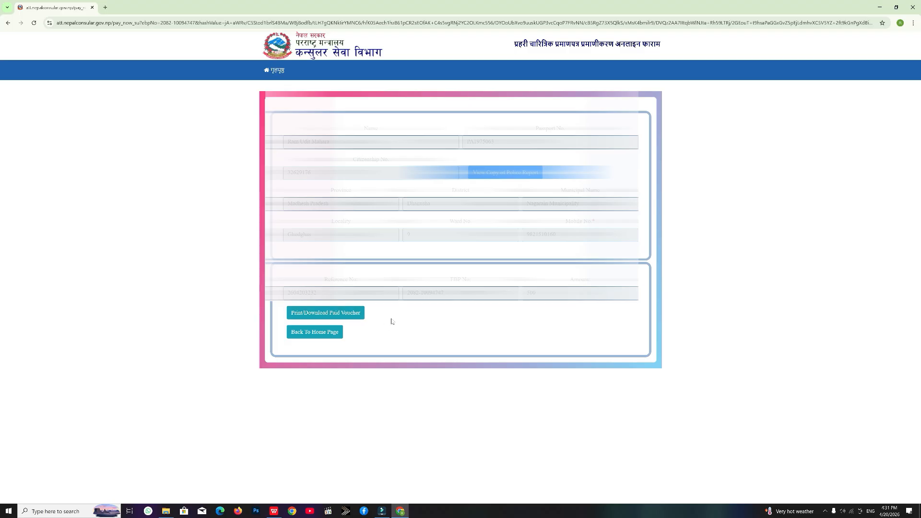
click(348, 314)
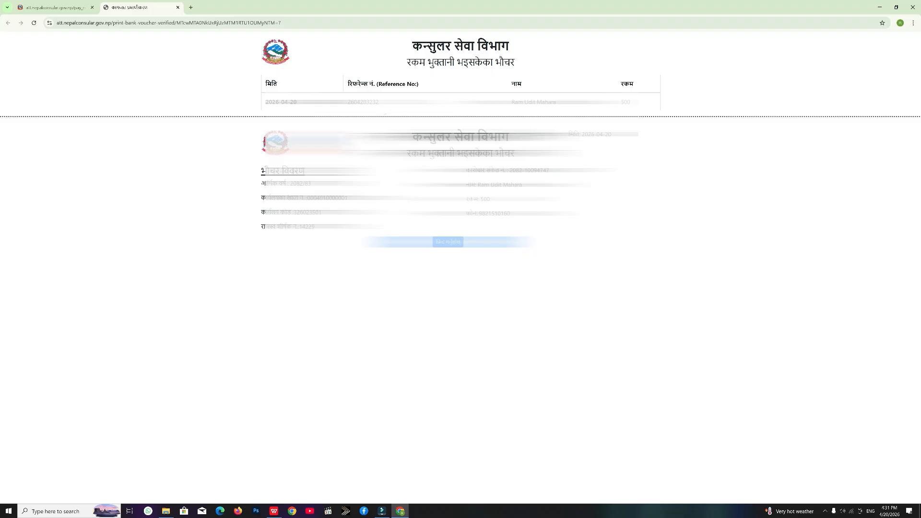
Step: Save the paid voucher as a PDF file
drag(383, 106, 349, 108)
key(ctrl+c)
click(389, 103)
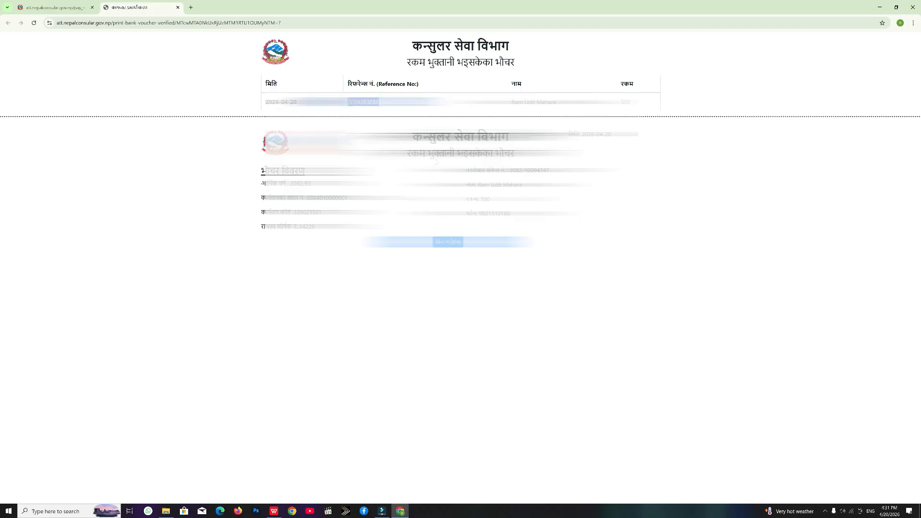
click(387, 103)
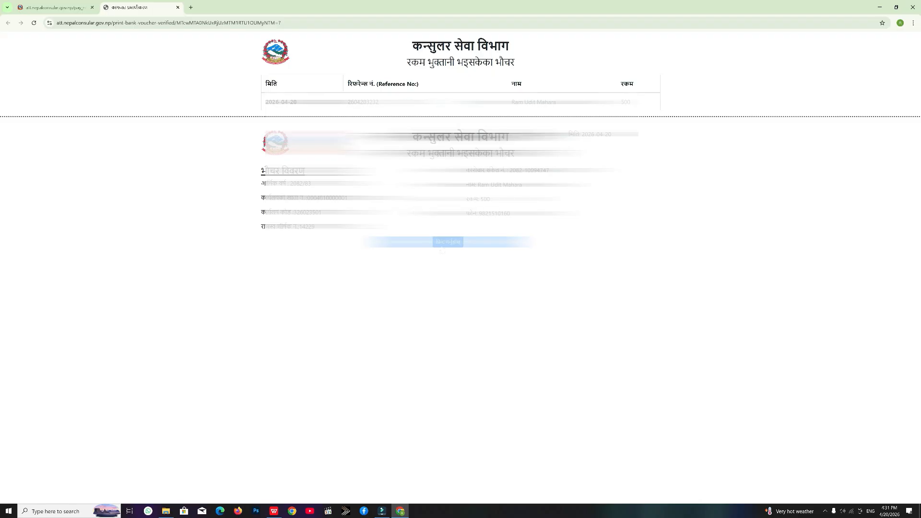
click(451, 243)
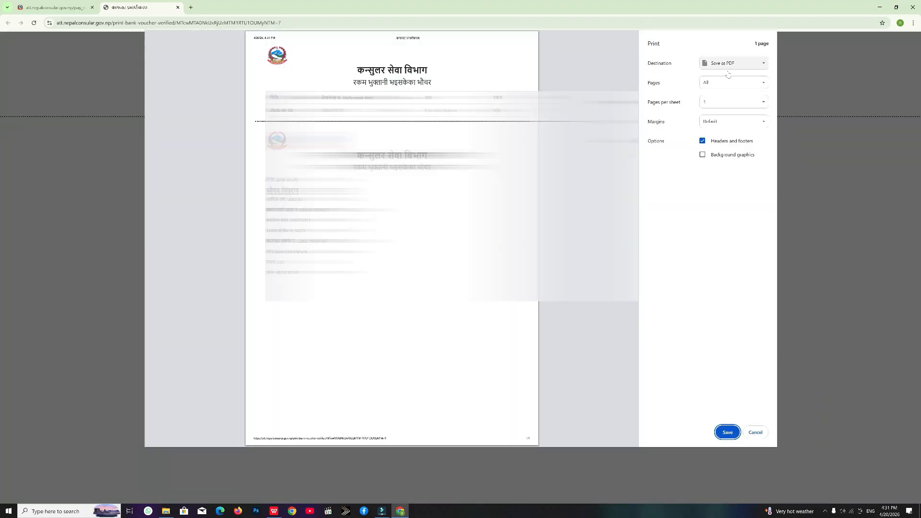
key(Return)
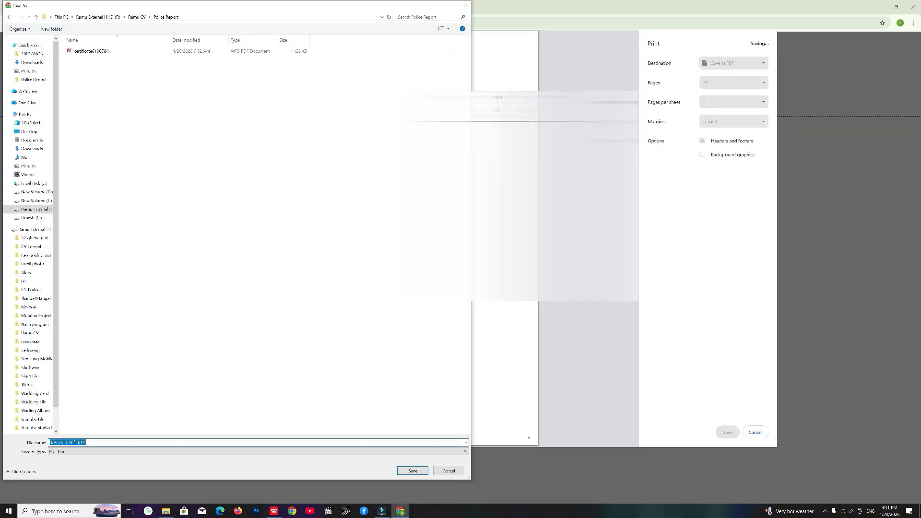
key(Return)
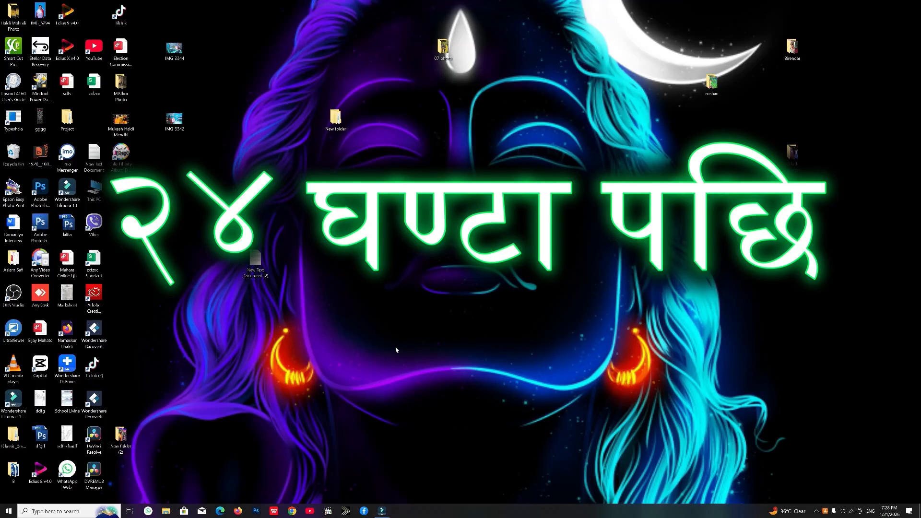
Step: Relaunch Chrome with the first profile on the Google home page
click(295, 512)
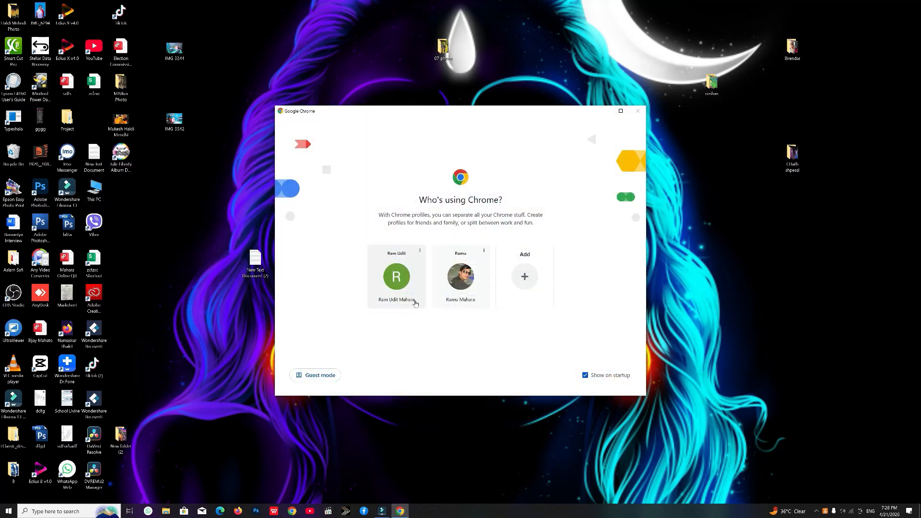
click(396, 278)
click(382, 196)
click(376, 176)
Step: Search 'nepal consular department' and open the Department of Consular Services site
click(407, 278)
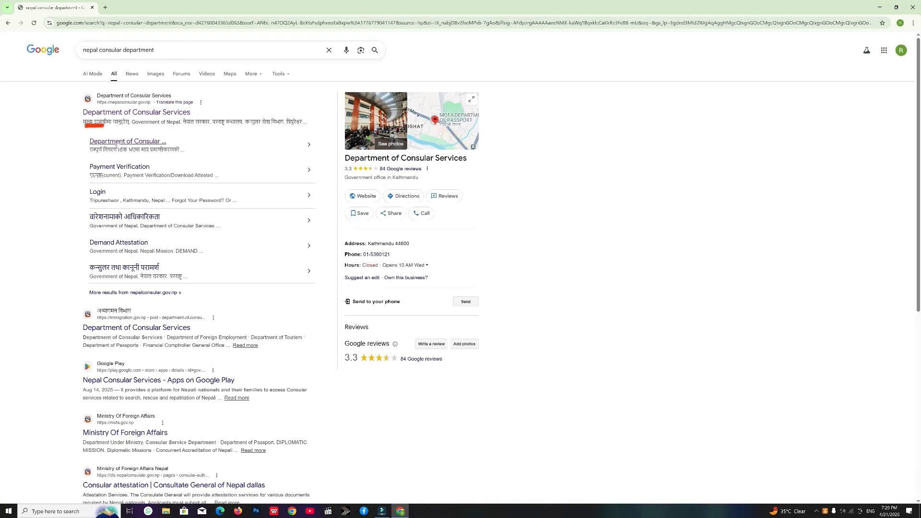
click(149, 142)
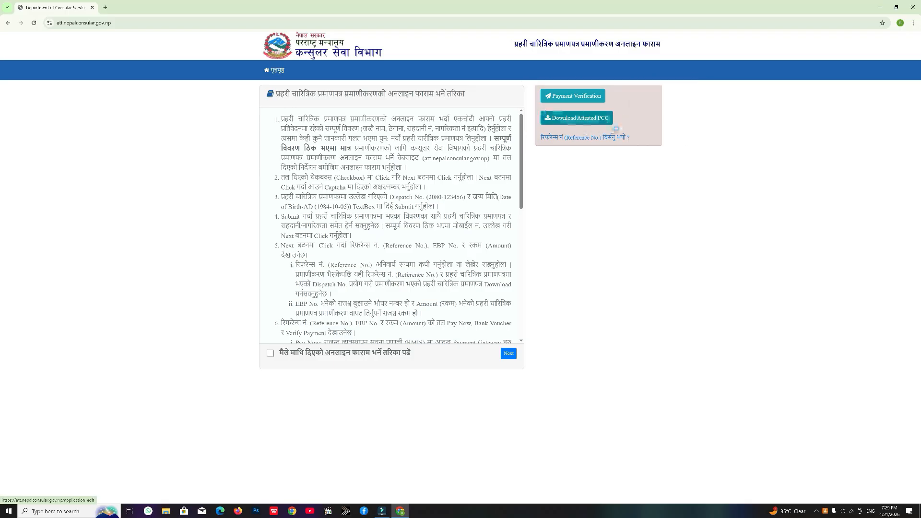
Step: Open the Download Attested PCC form, then bring up the saved voucher PDF in File Explorer
click(589, 120)
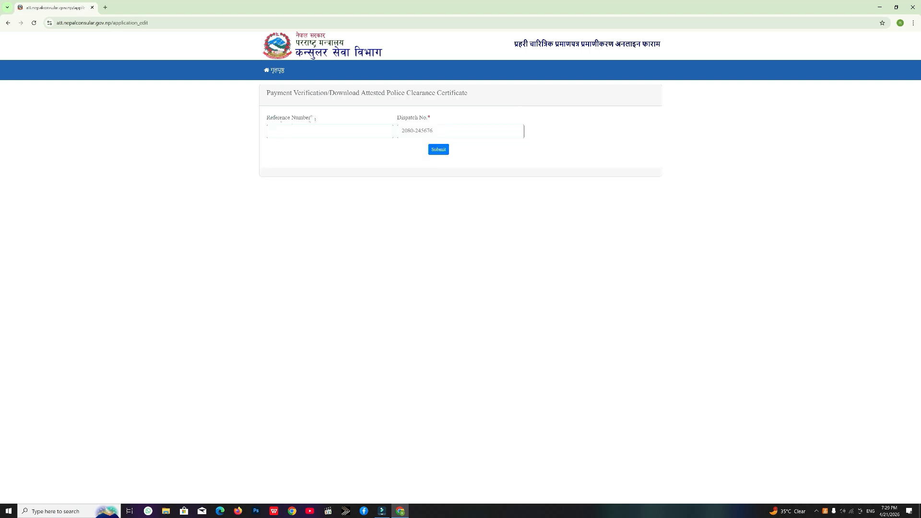
drag(309, 120, 269, 120)
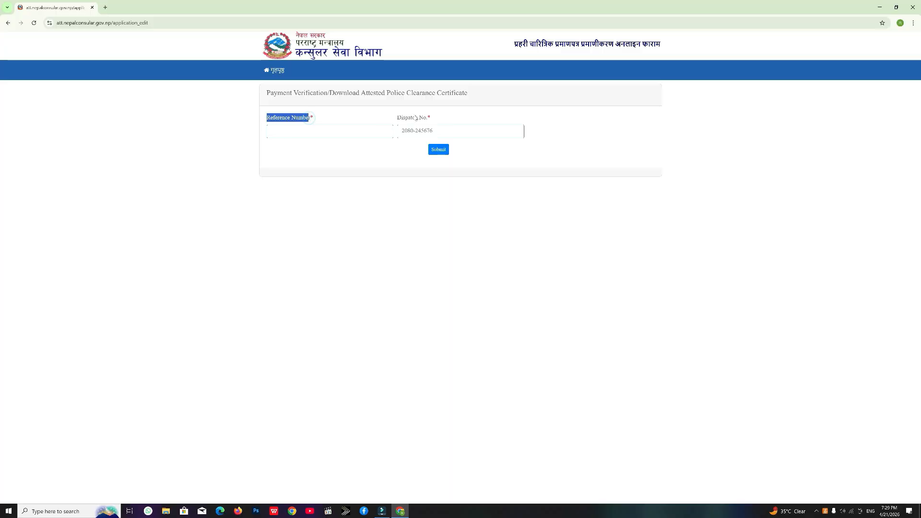
drag(436, 120, 397, 120)
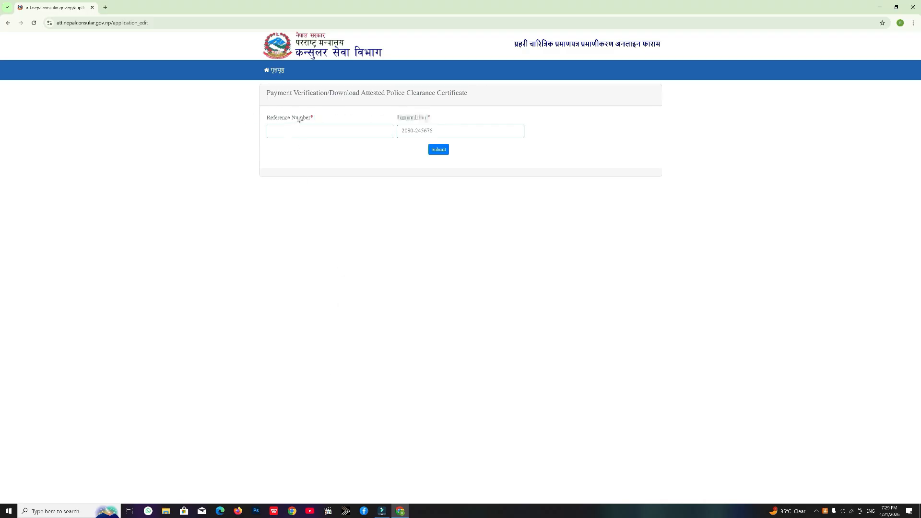
click(318, 130)
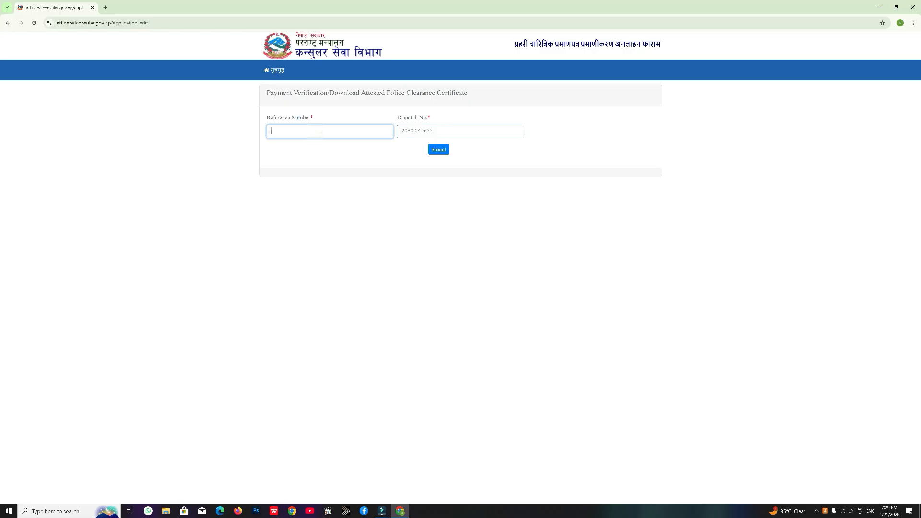
click(452, 131)
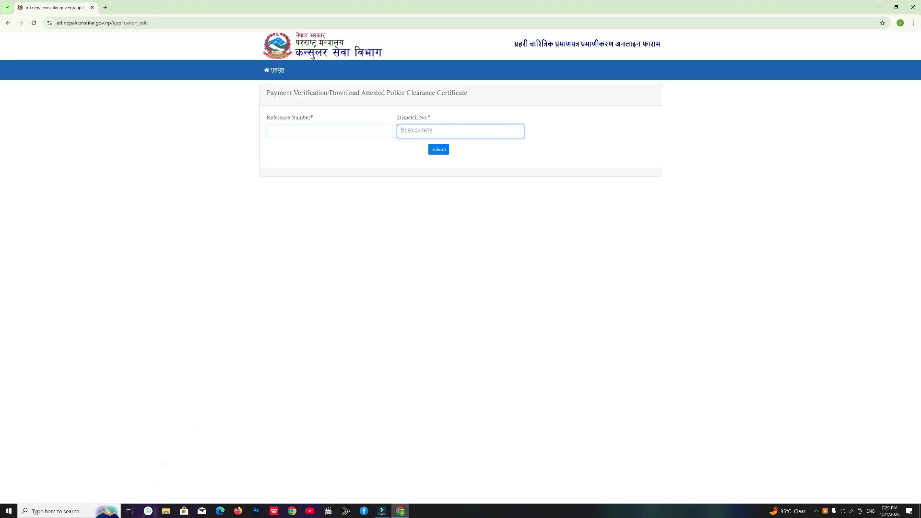
key(super+e)
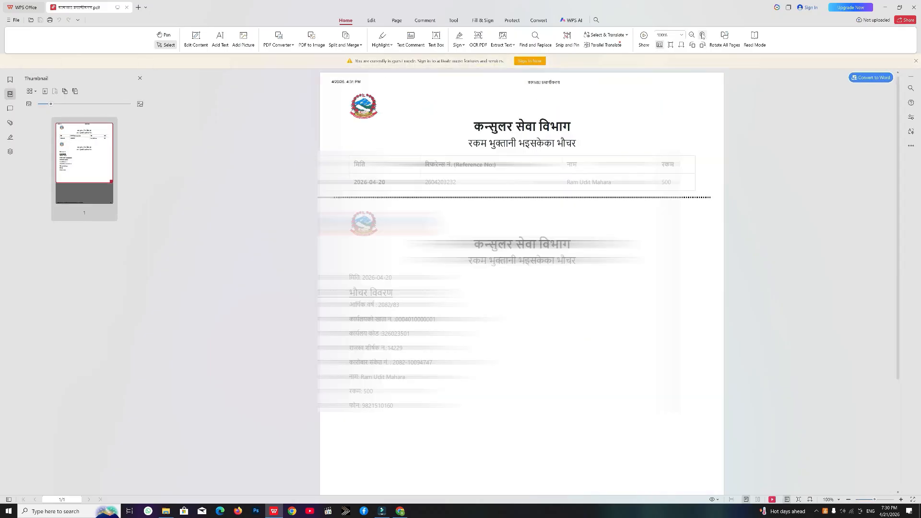
Step: Copy the voucher's reference number and paste it into the form's Reference Number field
click(692, 35)
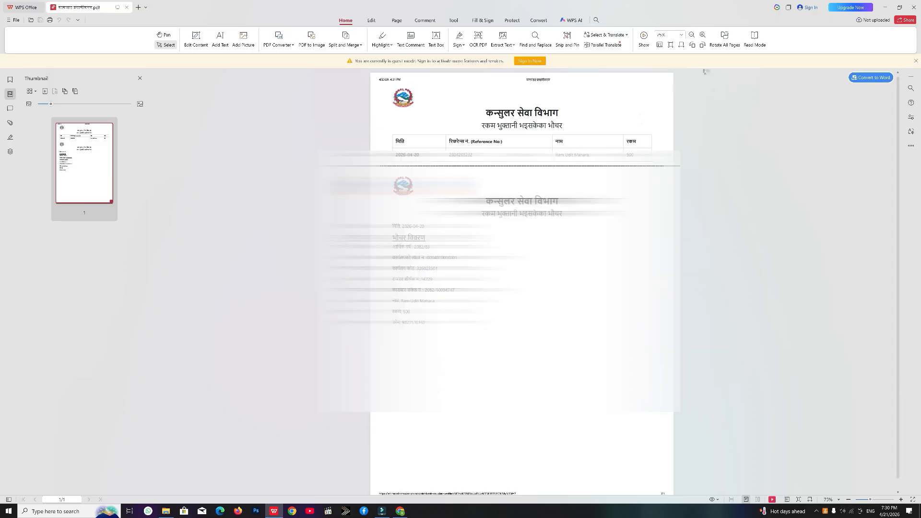
click(703, 35)
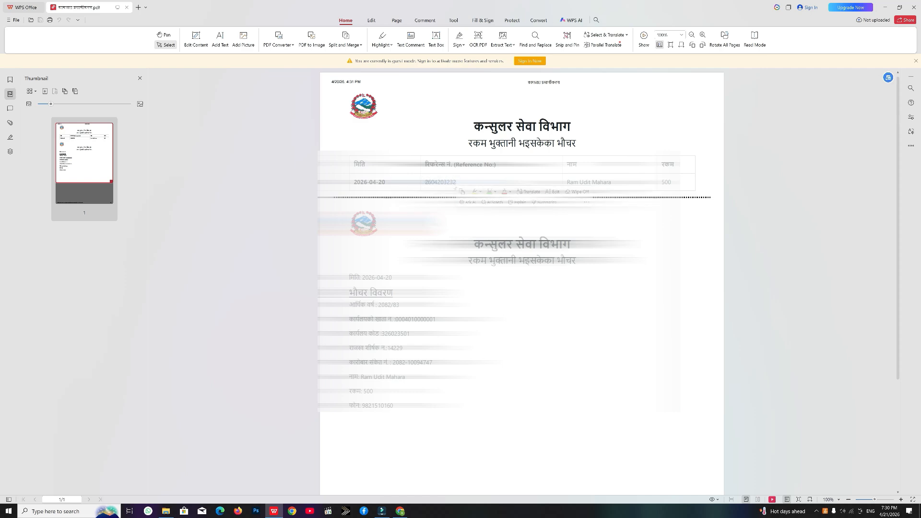
right_click(455, 186)
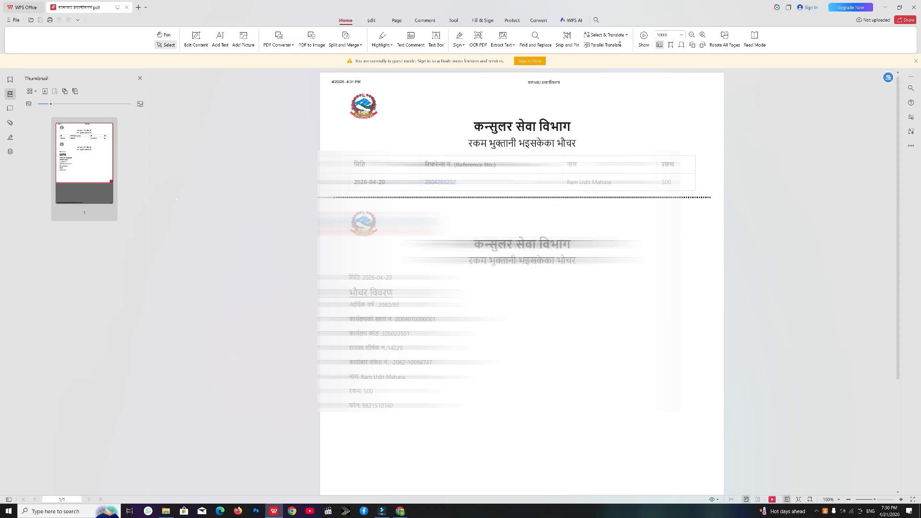
click(400, 511)
click(308, 130)
key(ctrl+v)
key(Return)
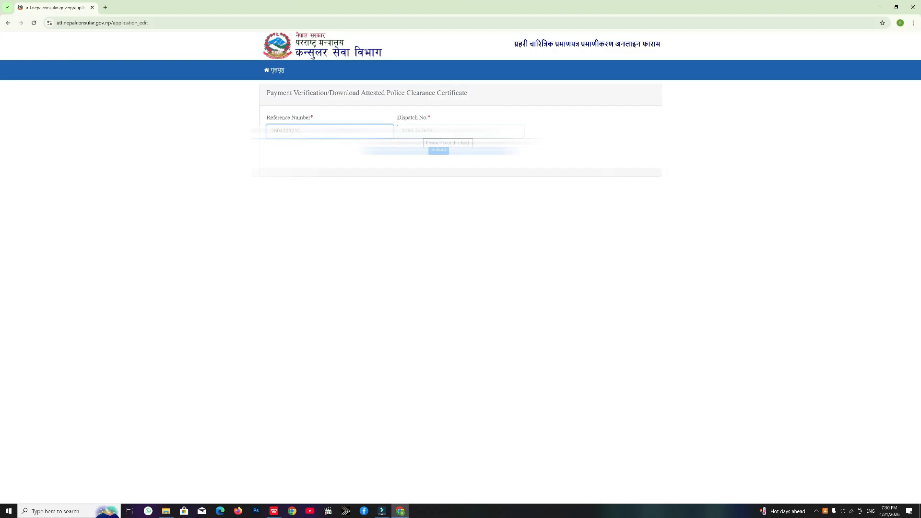
Step: Enter the dispatch number beside the reference number and submit to reach the completed-process page
click(454, 130)
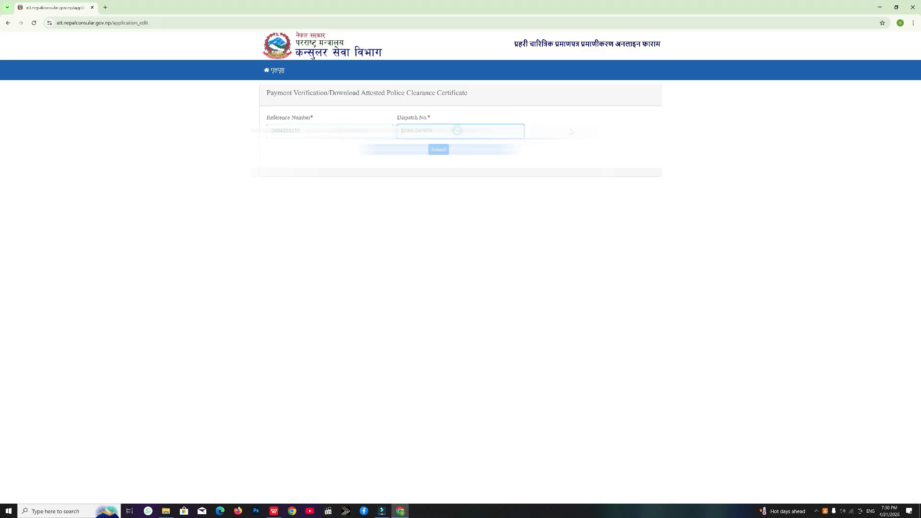
key(Return)
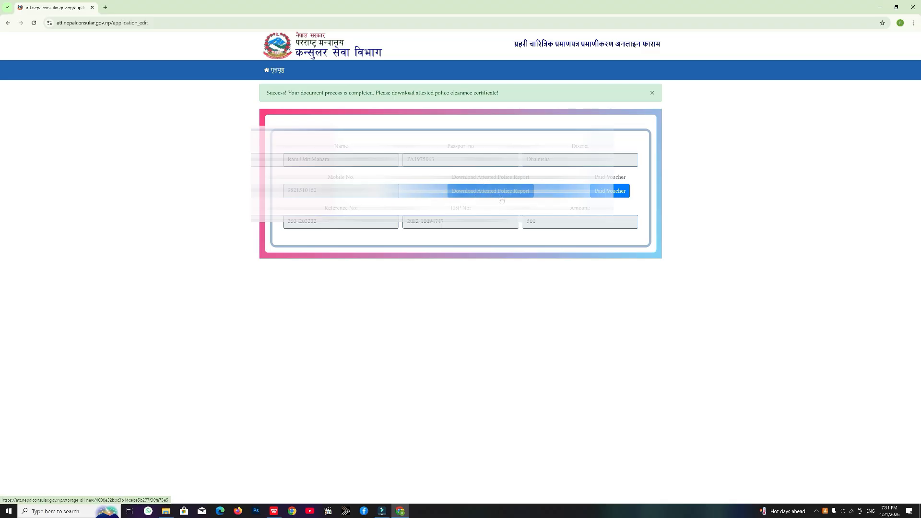
Step: Download the attested police clearance report, view the PDF, then go back to the consular site
drag(254, 94, 288, 94)
click(501, 193)
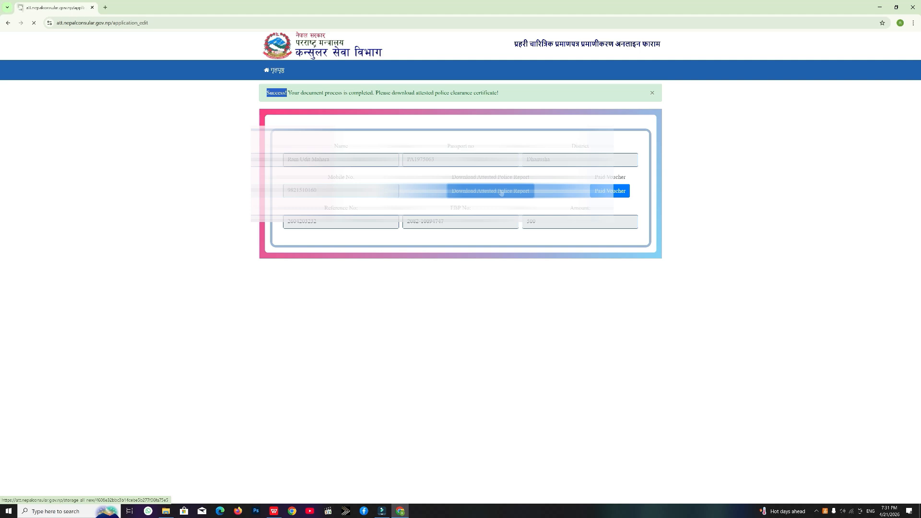
click(837, 44)
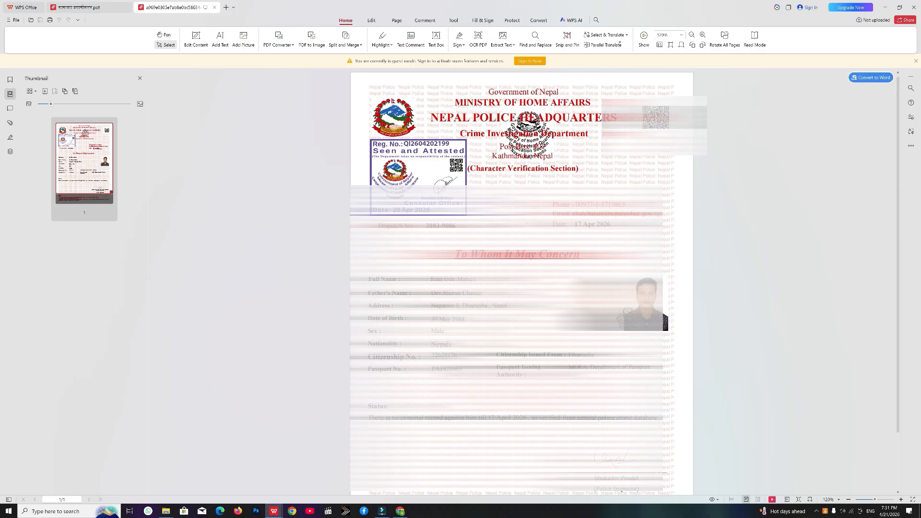
click(915, 8)
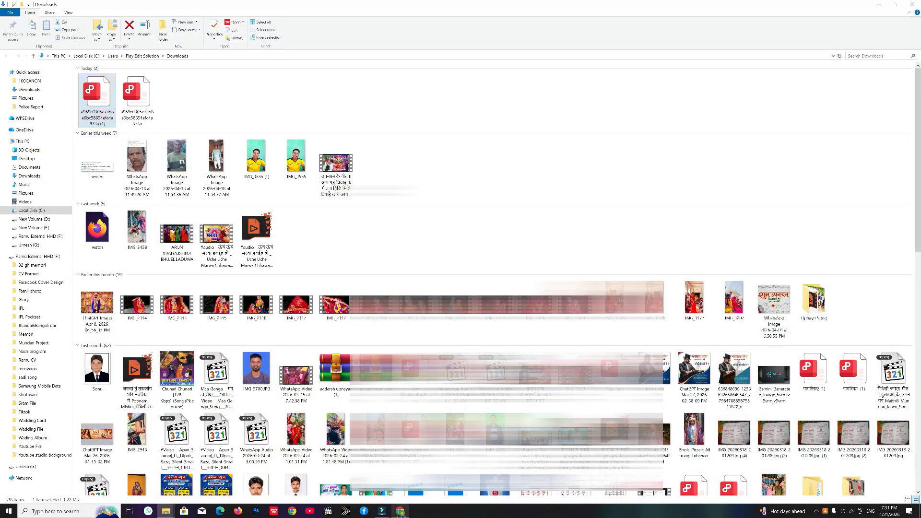
click(400, 511)
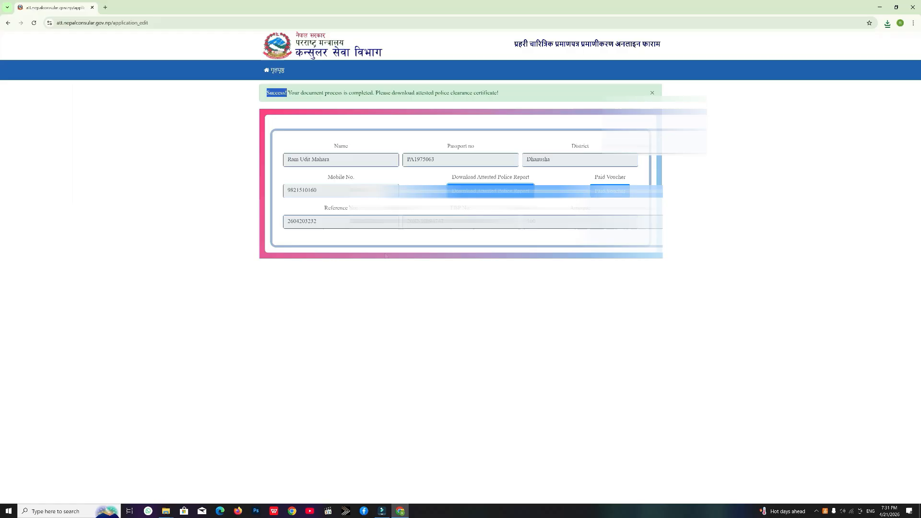
Step: Visit the Get Reference Number form and select its dispatch number and date of birth fields
click(278, 70)
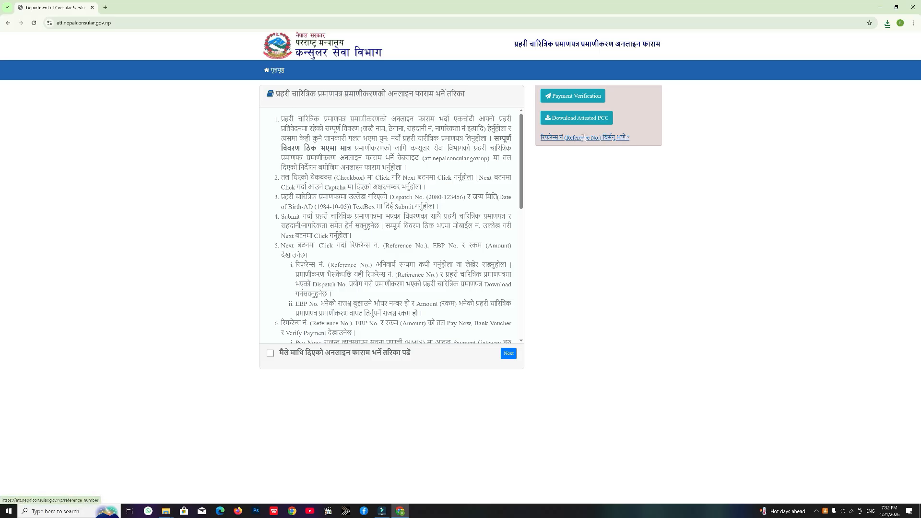
click(583, 138)
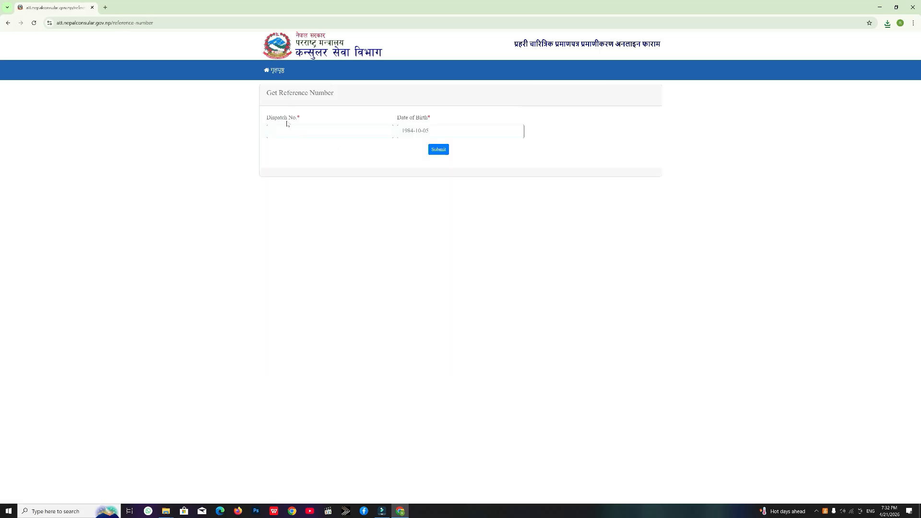
drag(298, 117, 280, 118)
click(322, 132)
click(448, 134)
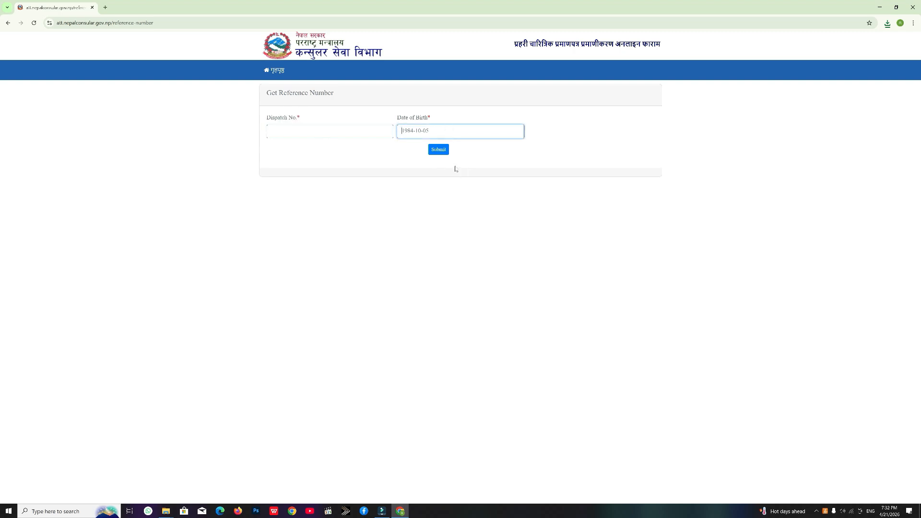
Step: Return to the home page and scroll through the attestation form-filling instructions
click(276, 70)
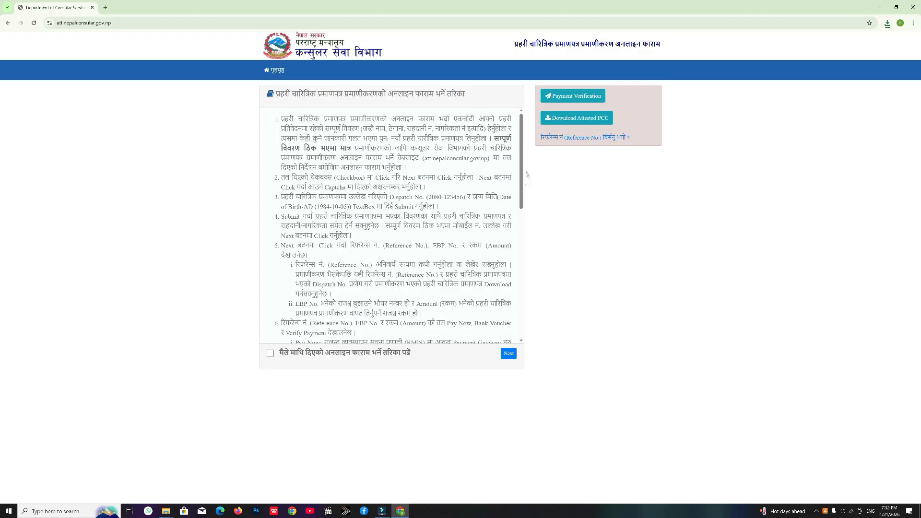
drag(521, 175, 516, 314)
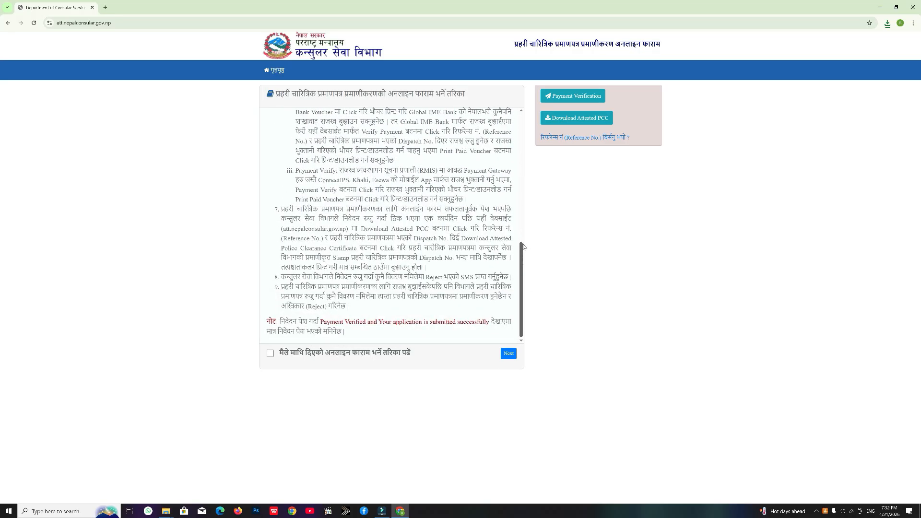
drag(522, 260, 523, 130)
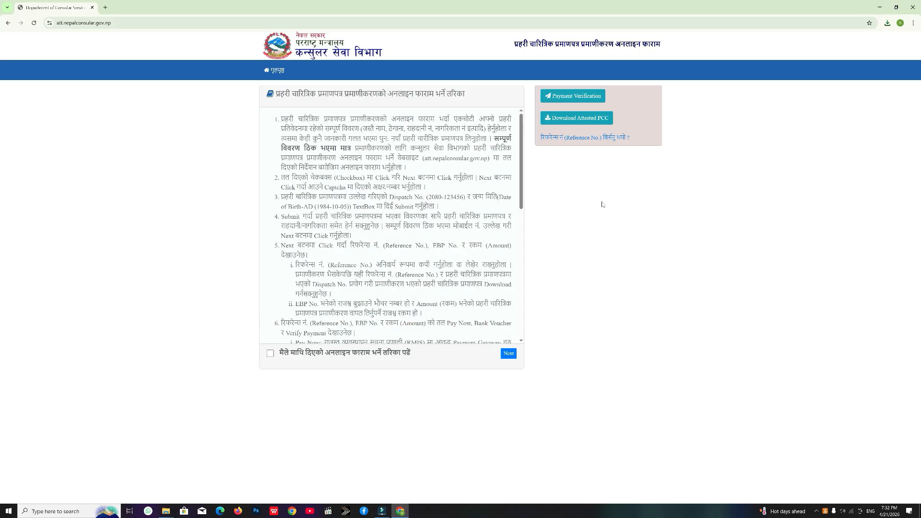